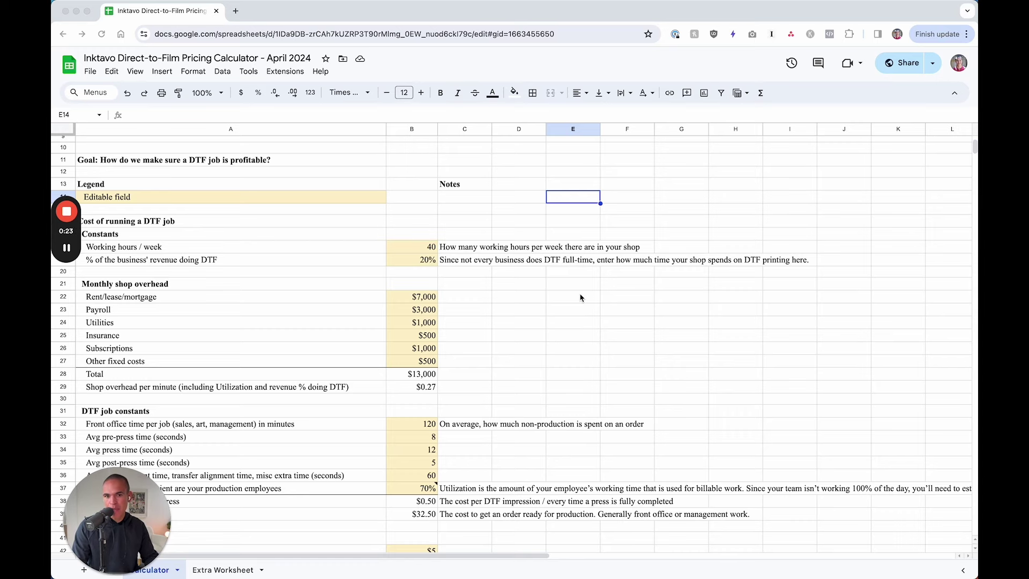
scroll(580, 298, "down", 2)
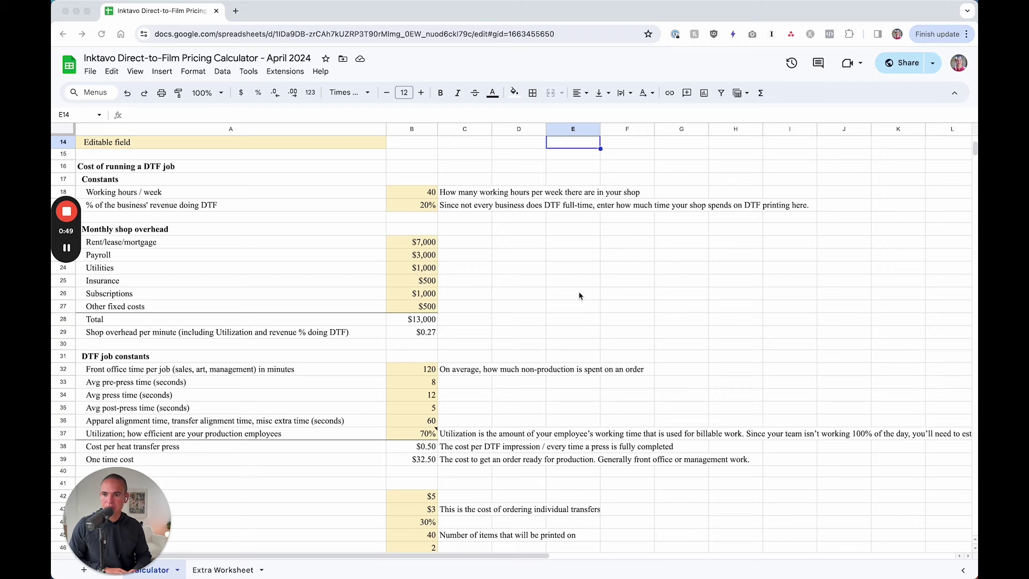
scroll(579, 296, "up", 3)
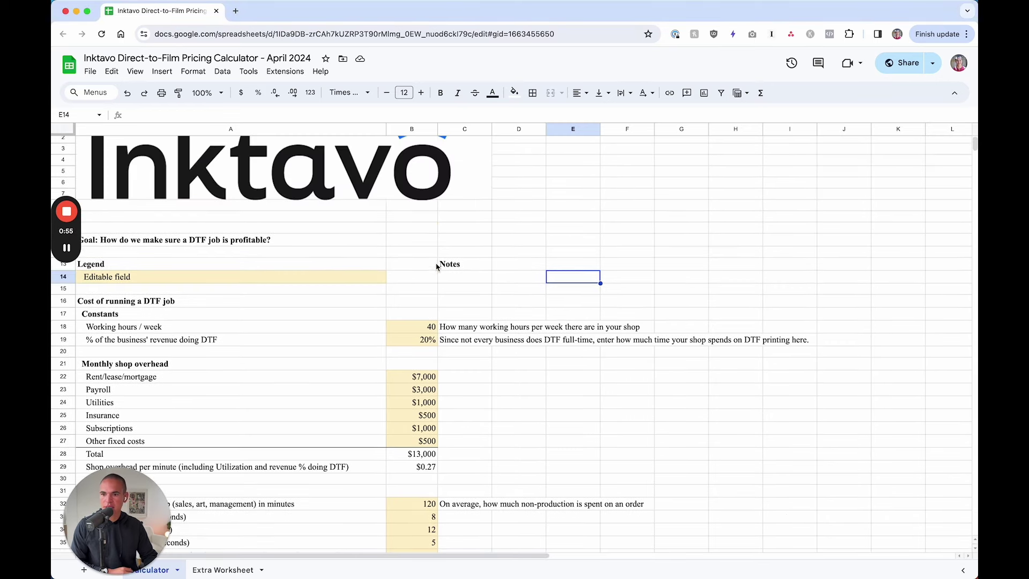
left_click(301, 235)
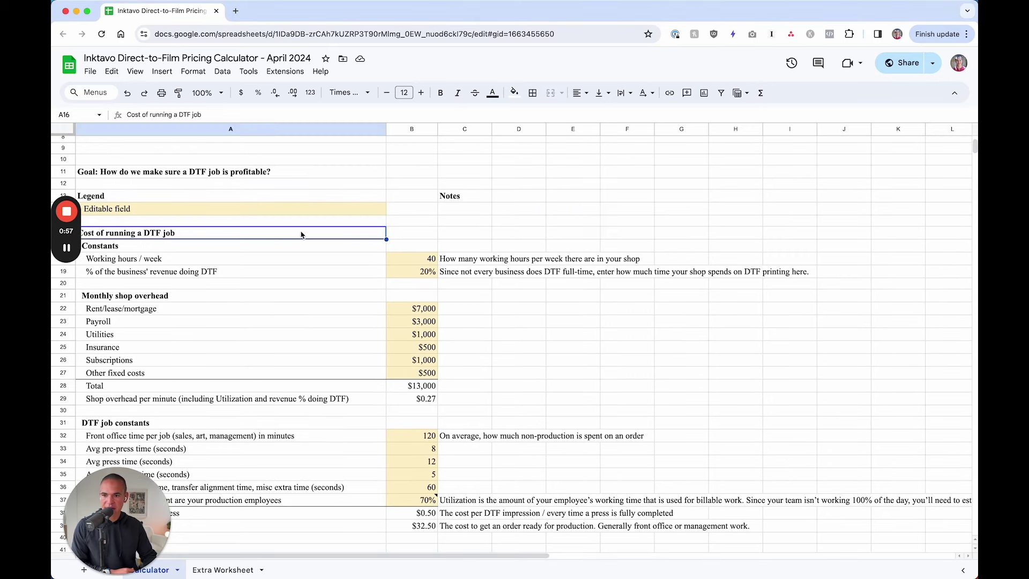
left_click(410, 259)
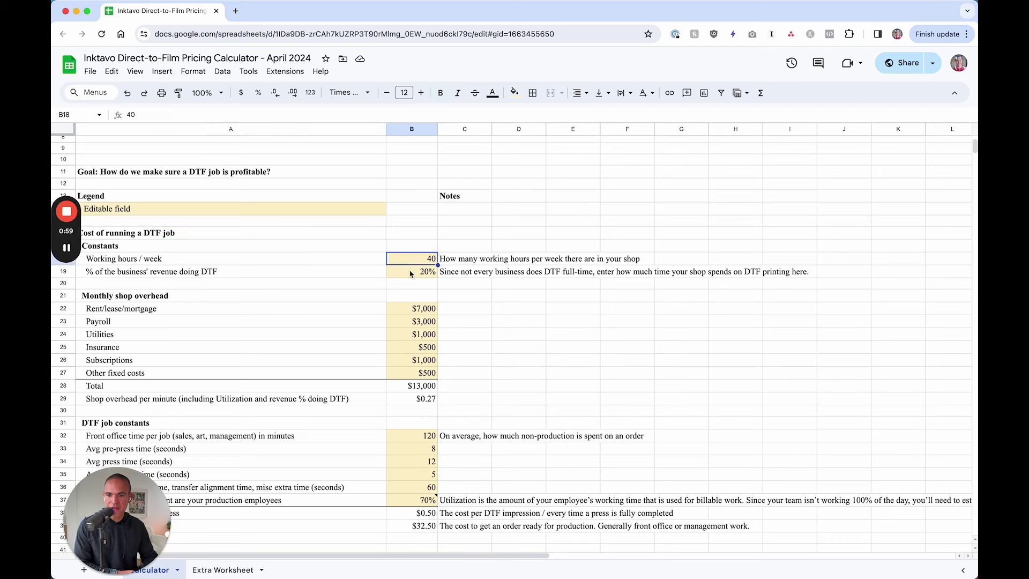
left_click(410, 273)
left_click(433, 314)
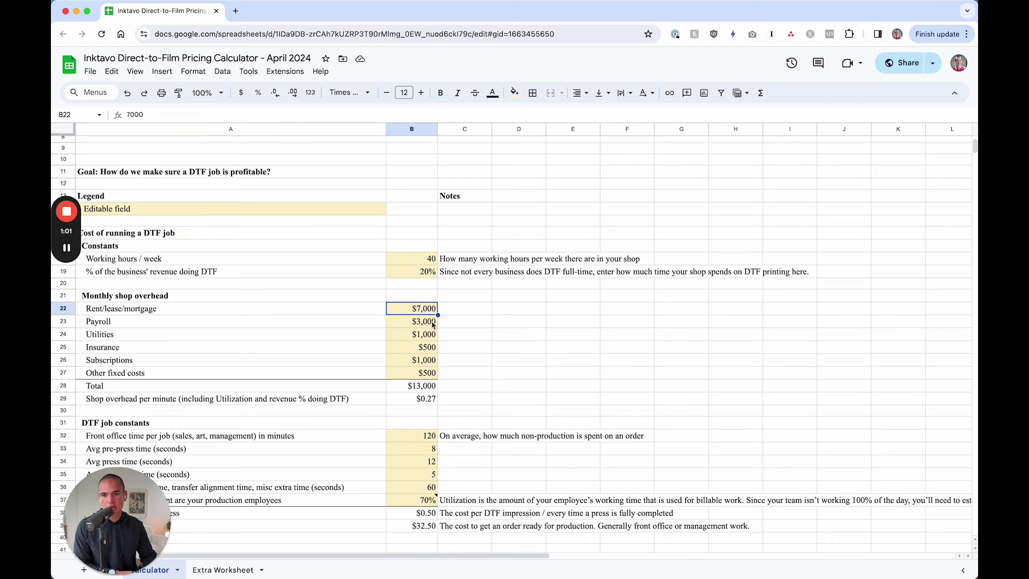
left_click(434, 325)
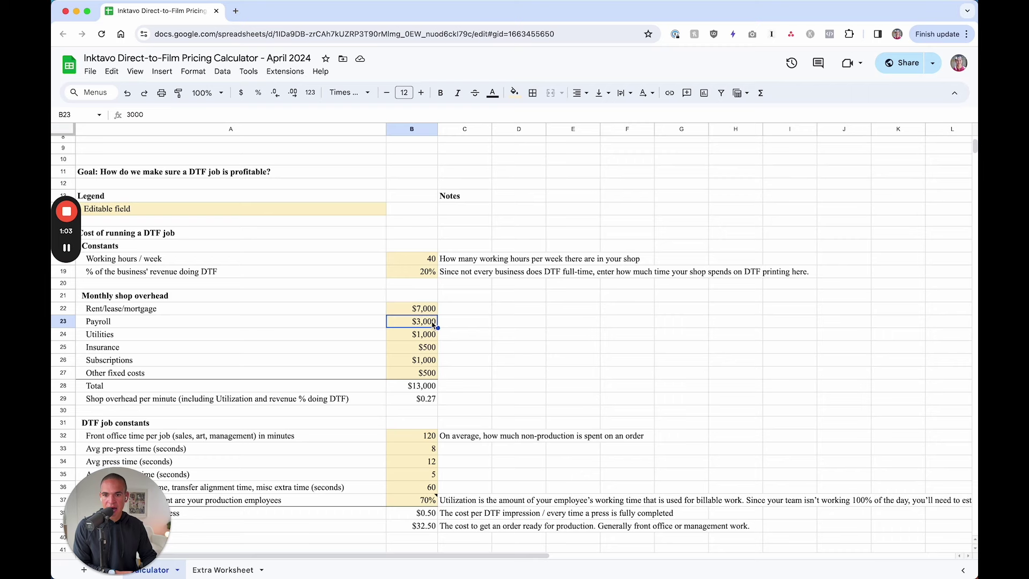
left_click(433, 335)
scroll(494, 311, "up", 1)
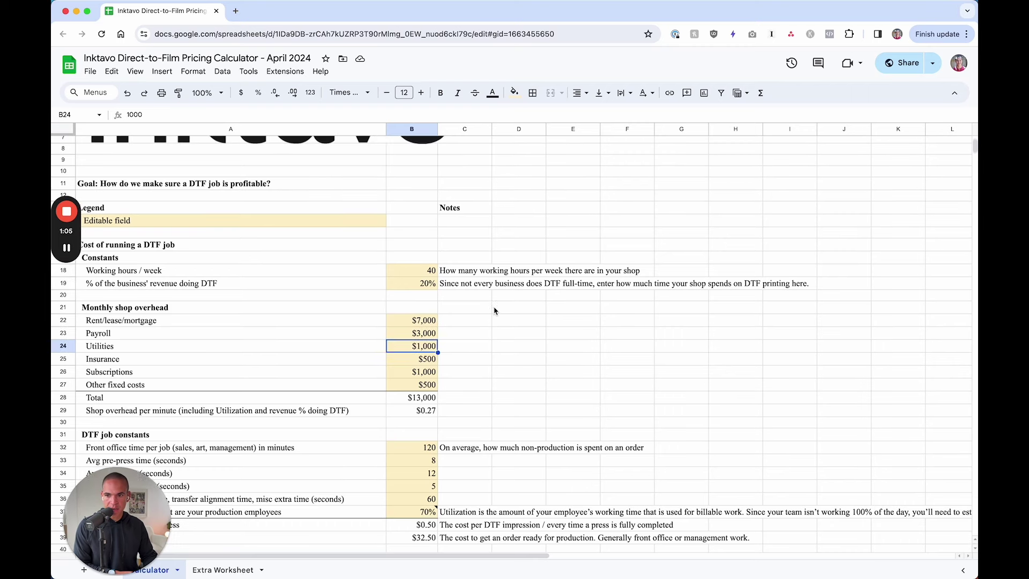
left_click(433, 273)
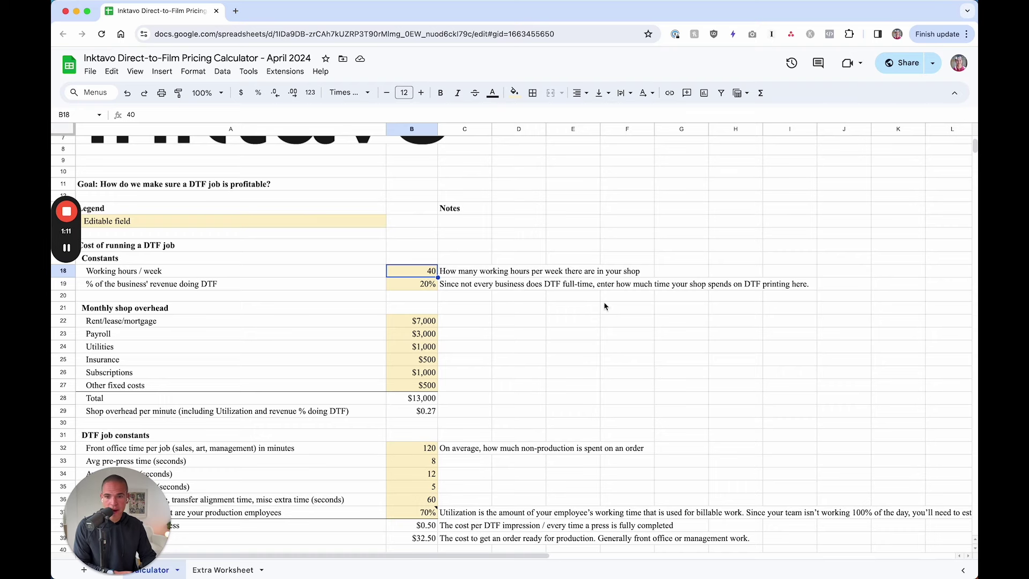
scroll(589, 297, "down", 1)
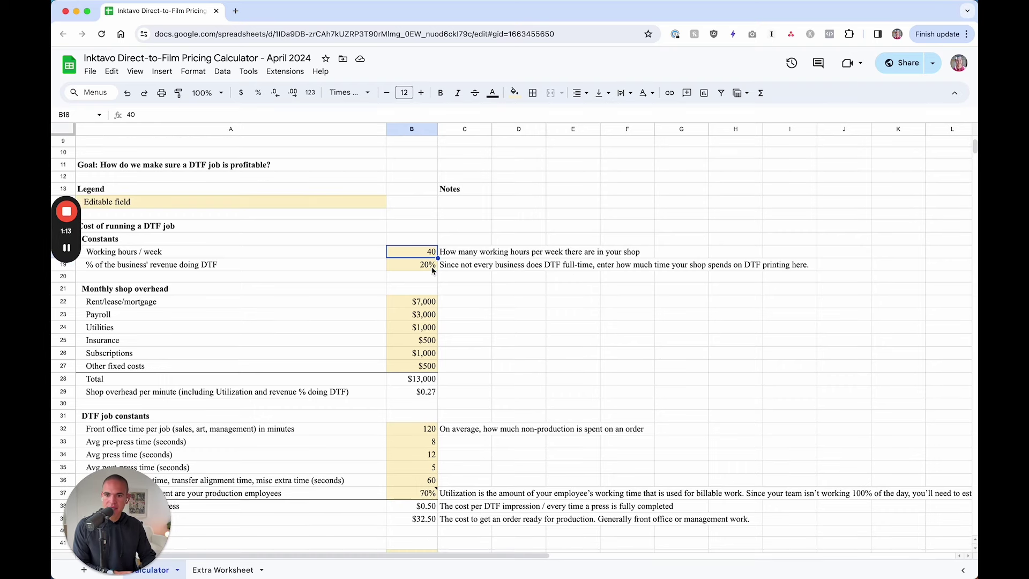
left_click(432, 268)
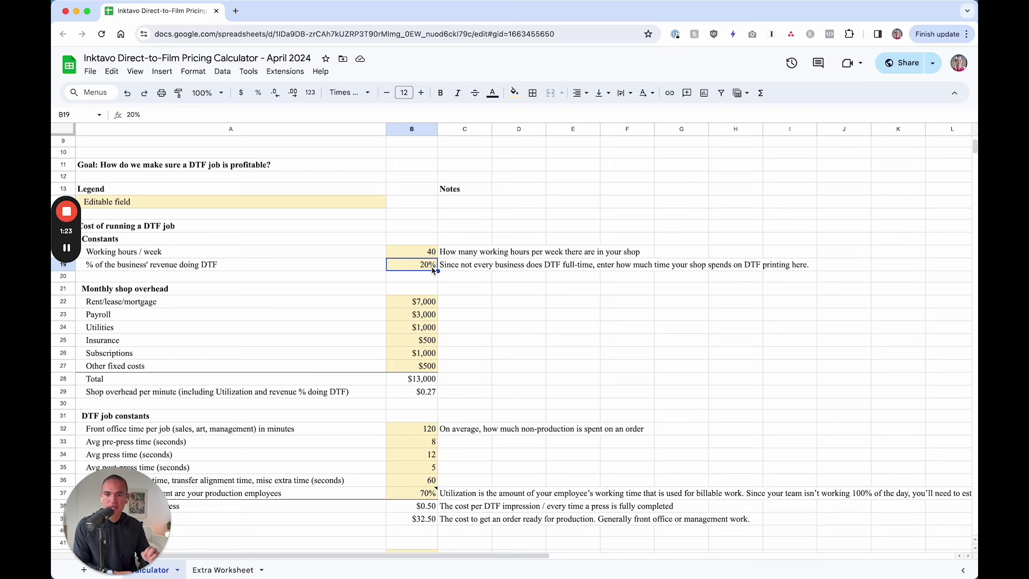
scroll(432, 270, "down", 1)
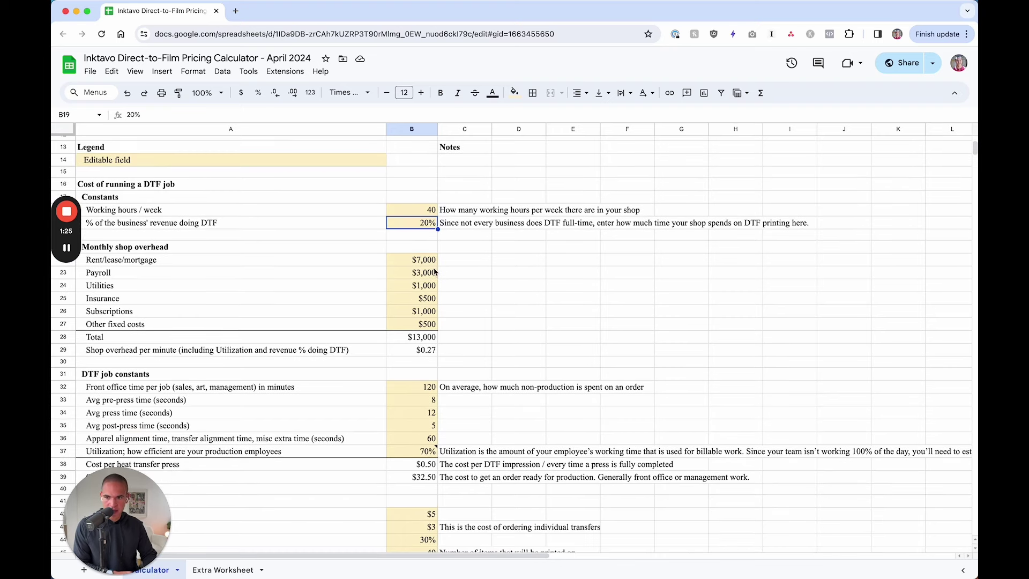
left_click_drag(429, 261, 433, 324)
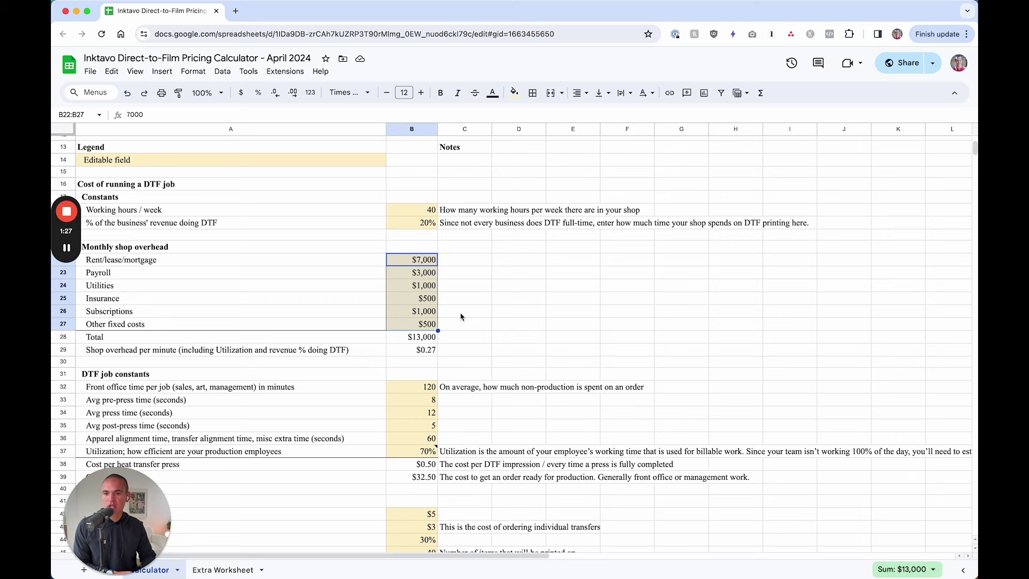
left_click(449, 313)
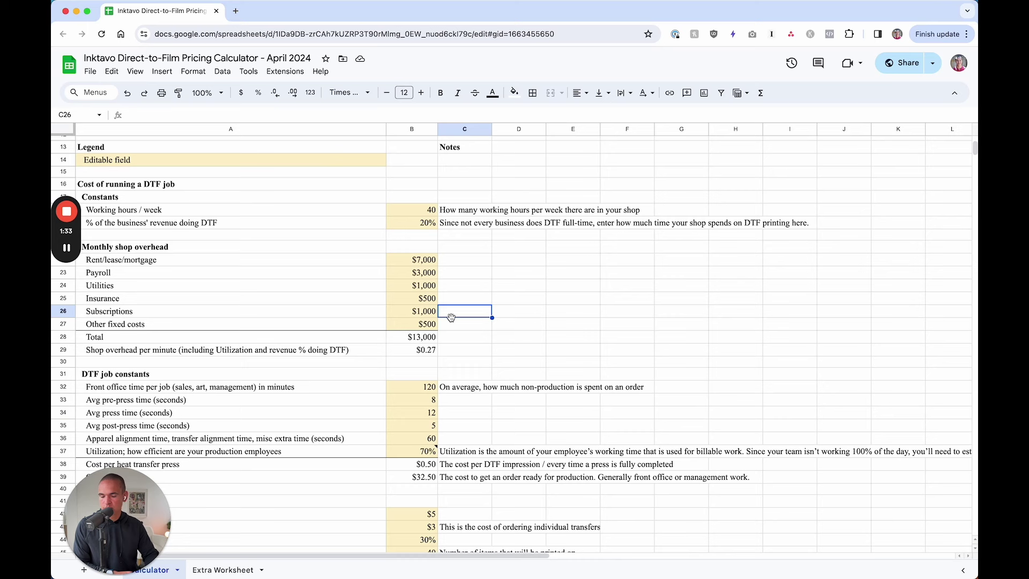
left_click(407, 261)
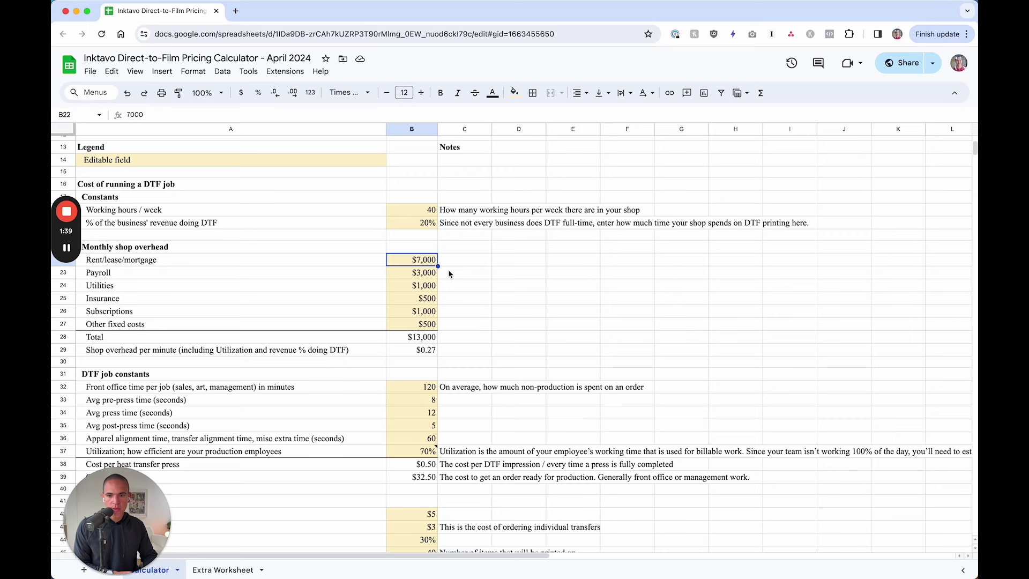
left_click(424, 340)
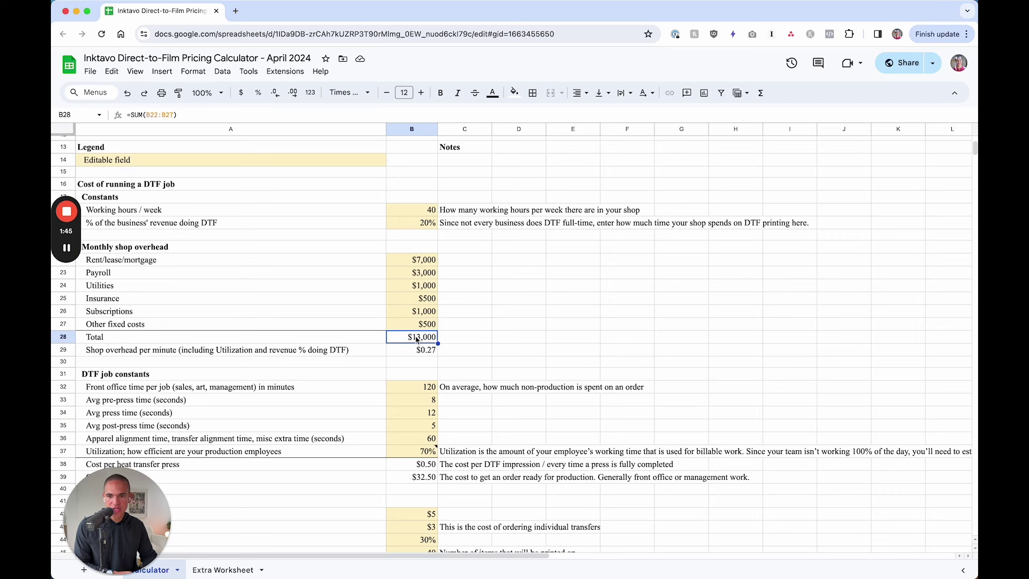
left_click(406, 353)
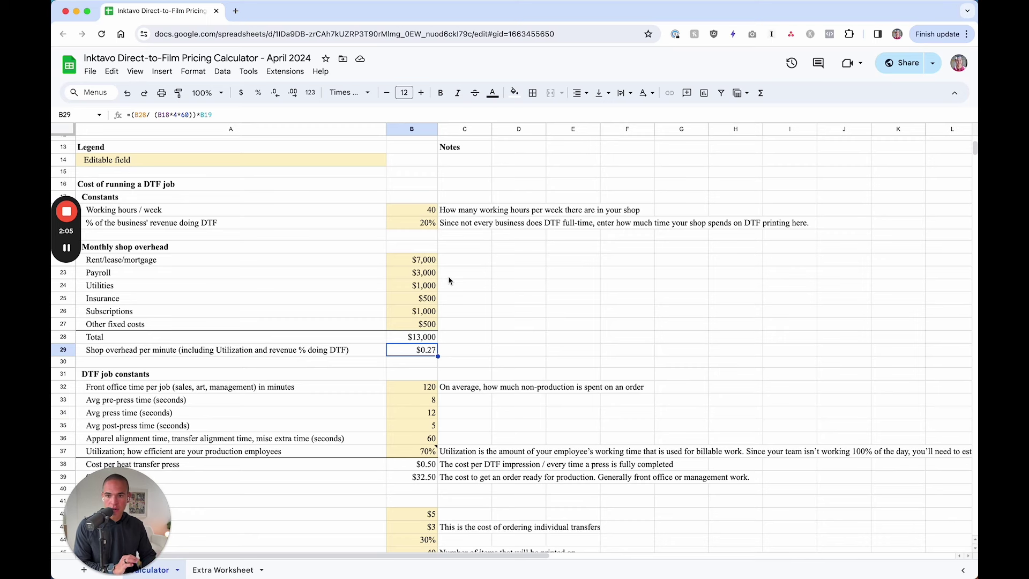
Check the 20% DTF revenue share and overhead-per-minute cells, then select the DTF job constants heading.
left_click(433, 225)
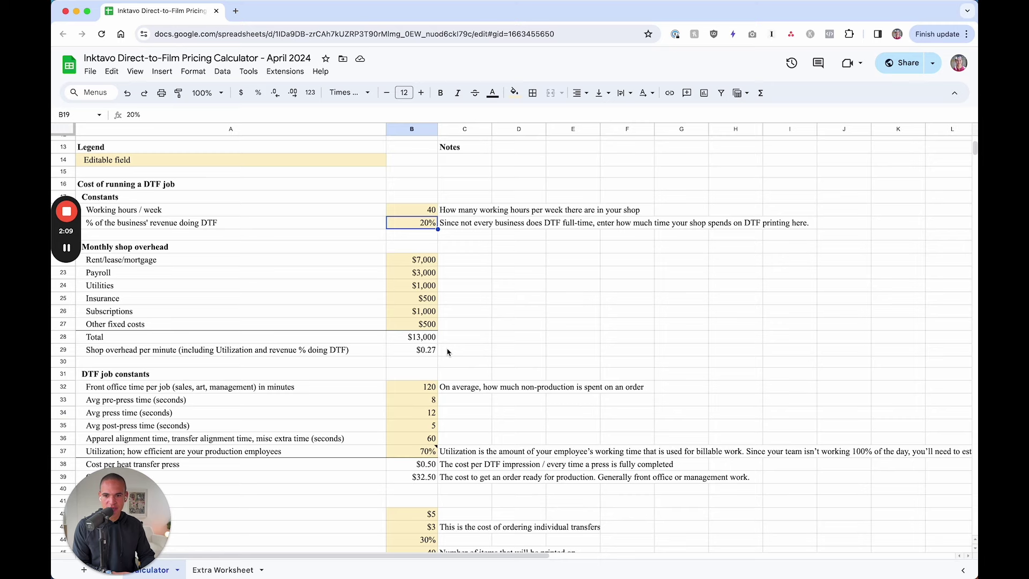
left_click(429, 351)
scroll(565, 332, "down", 5)
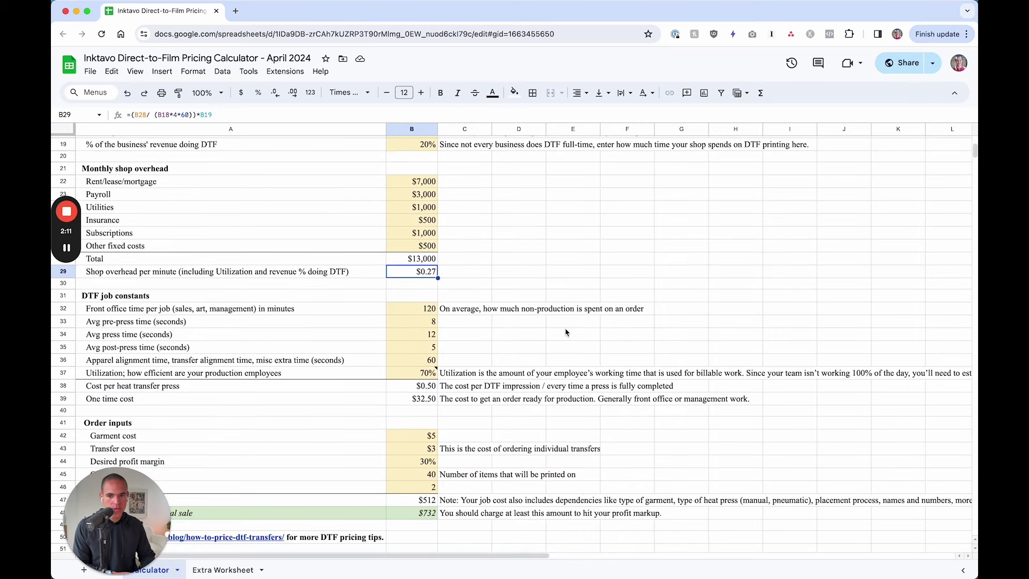
scroll(565, 332, "down", 2)
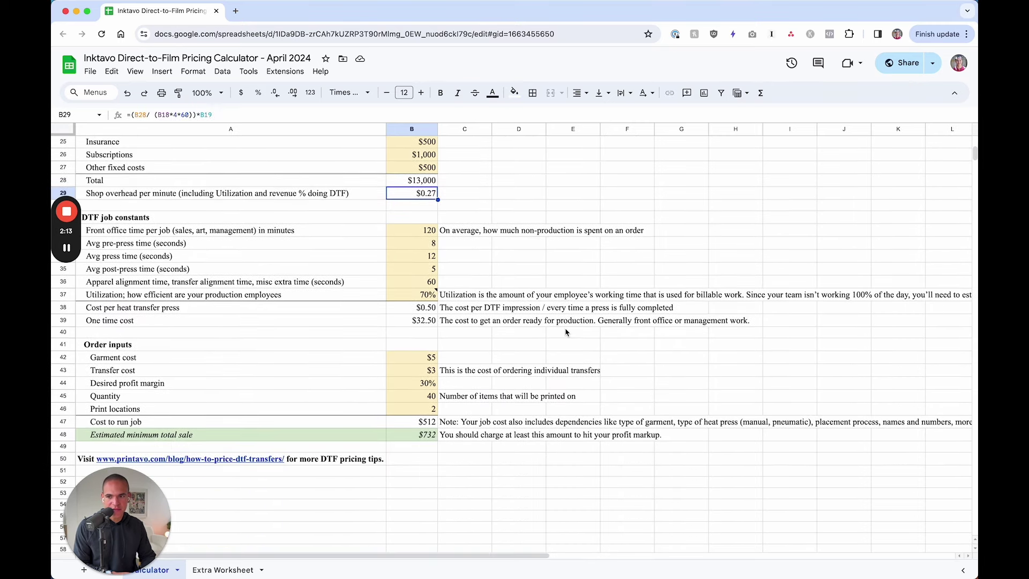
scroll(564, 324, "down", 1)
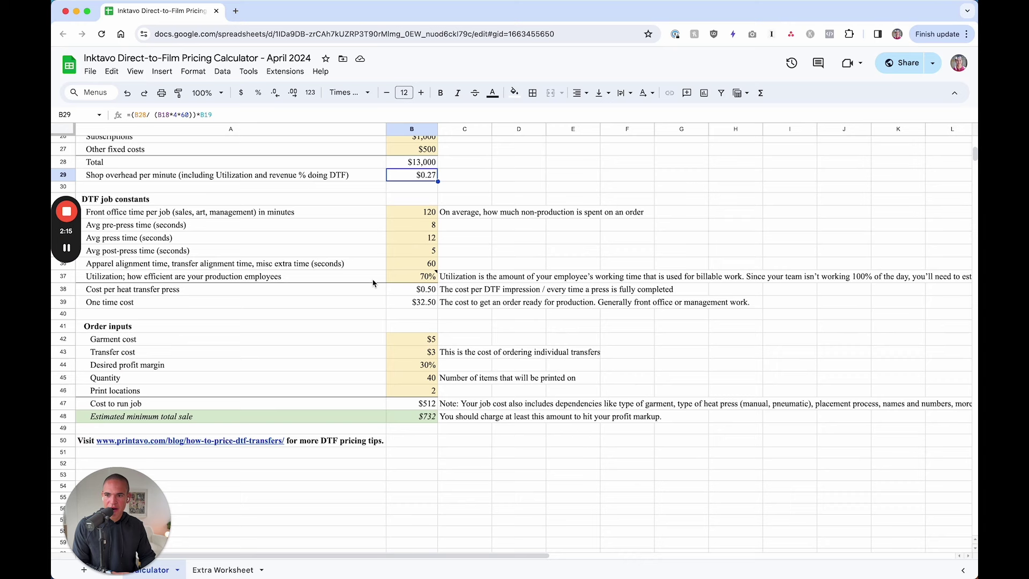
left_click(187, 201)
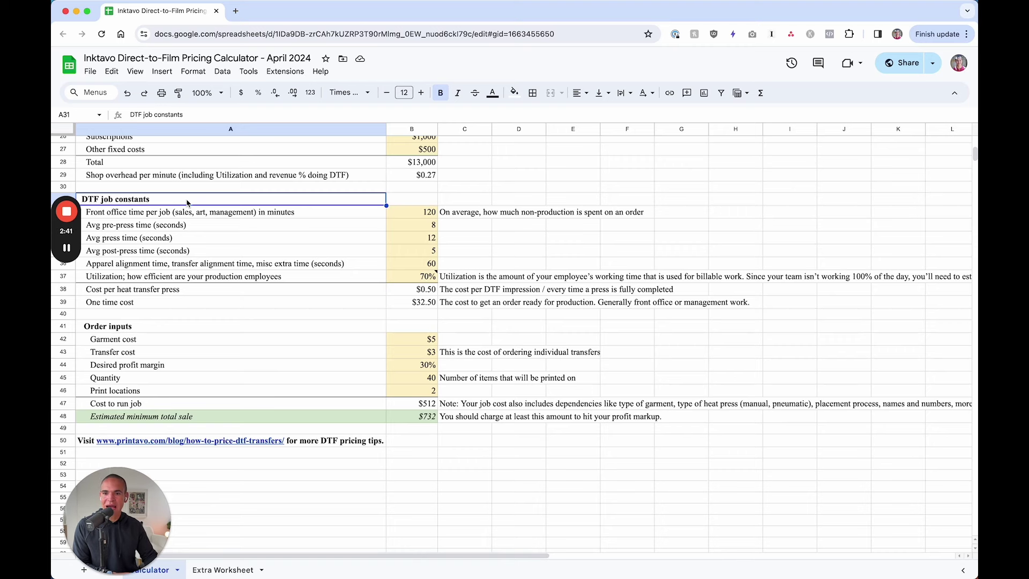
scroll(182, 211, "down", 2)
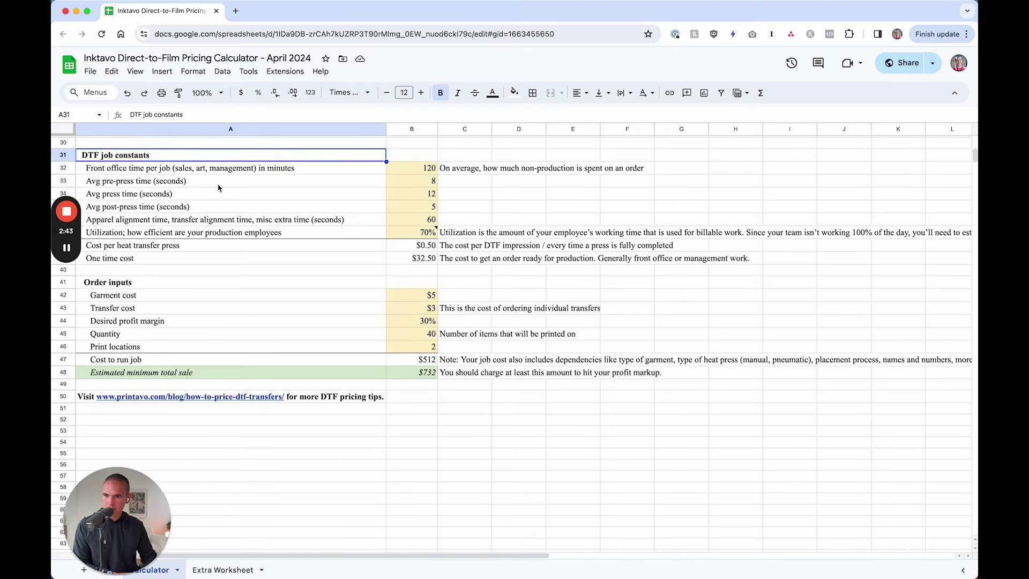
left_click(251, 171)
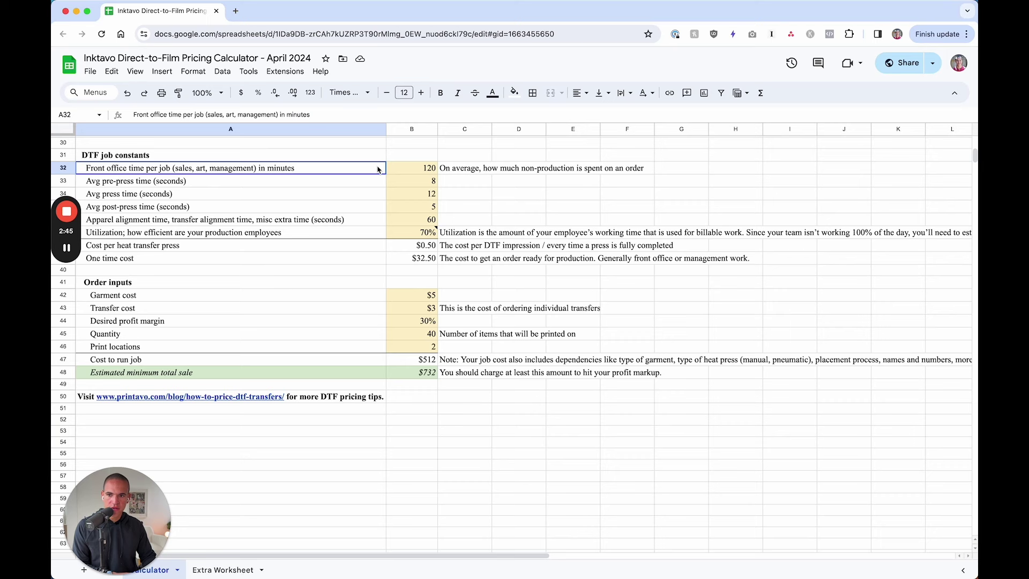
left_click(405, 170)
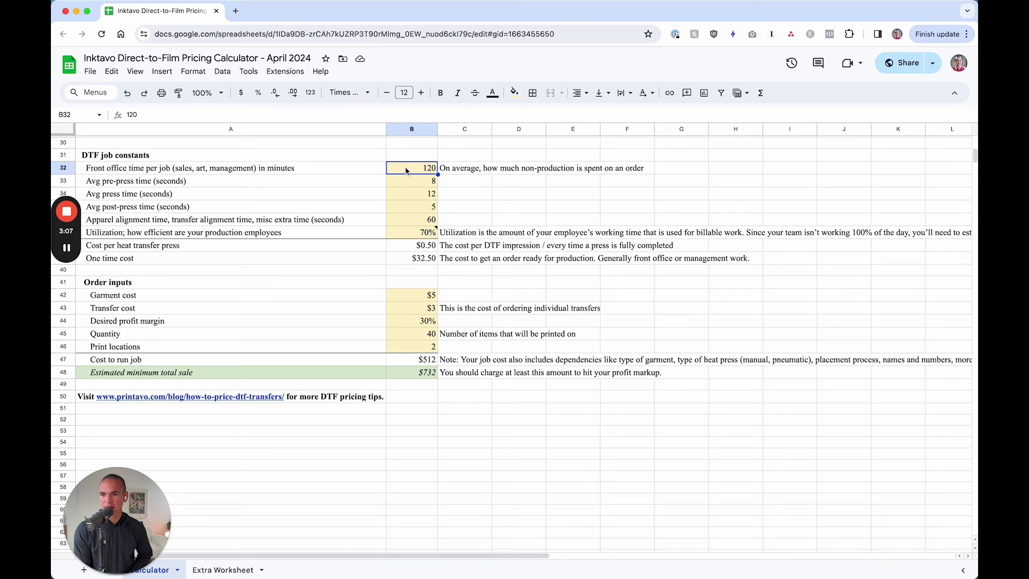
left_click_drag(412, 183, 413, 209)
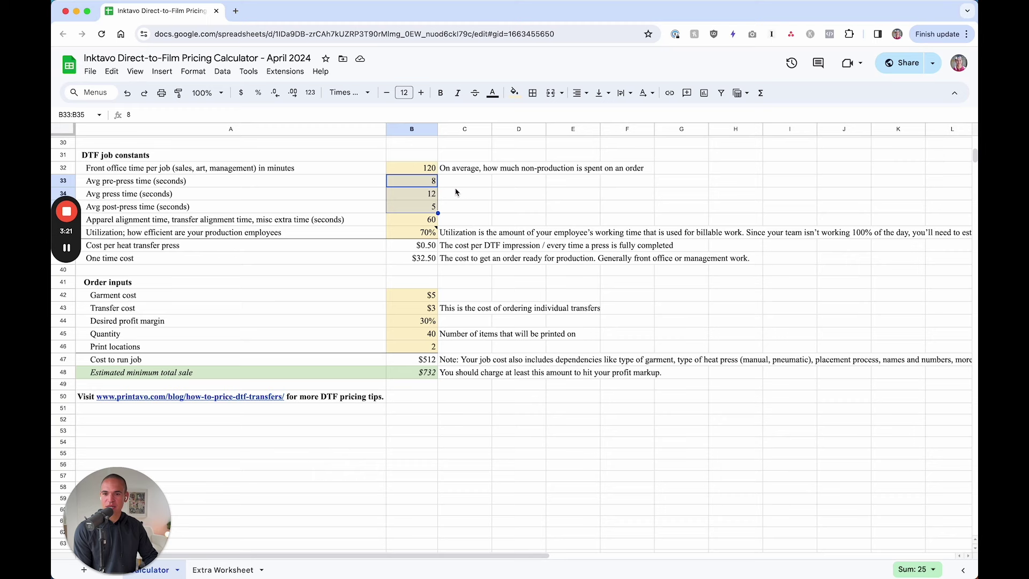
left_click(455, 183)
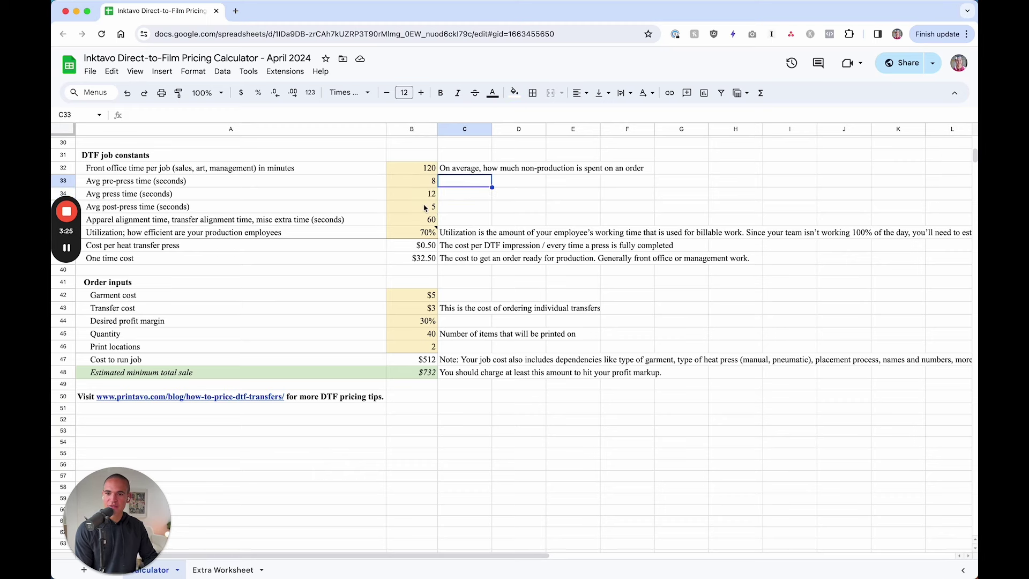
left_click_drag(433, 183, 430, 209)
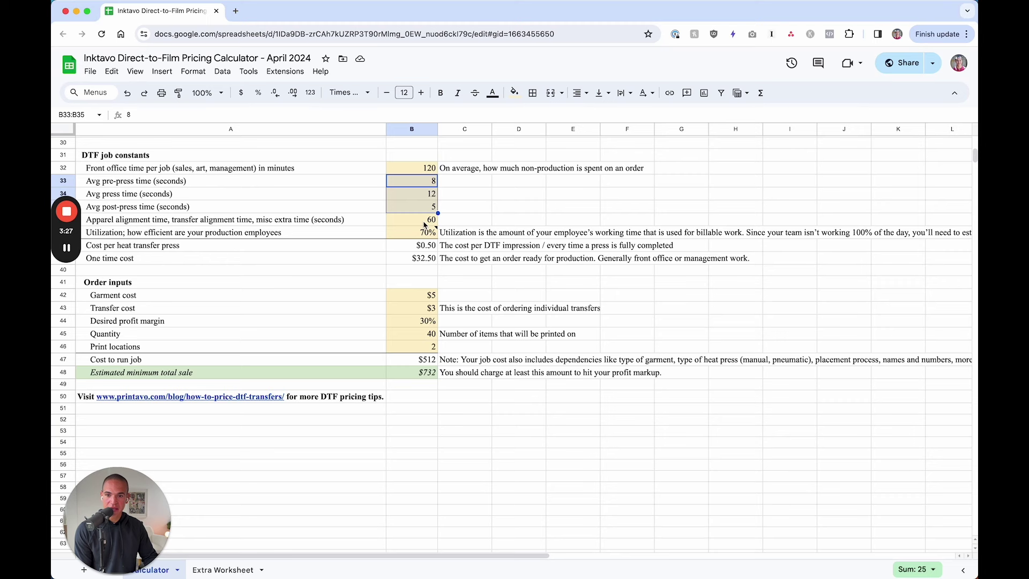
left_click(424, 222)
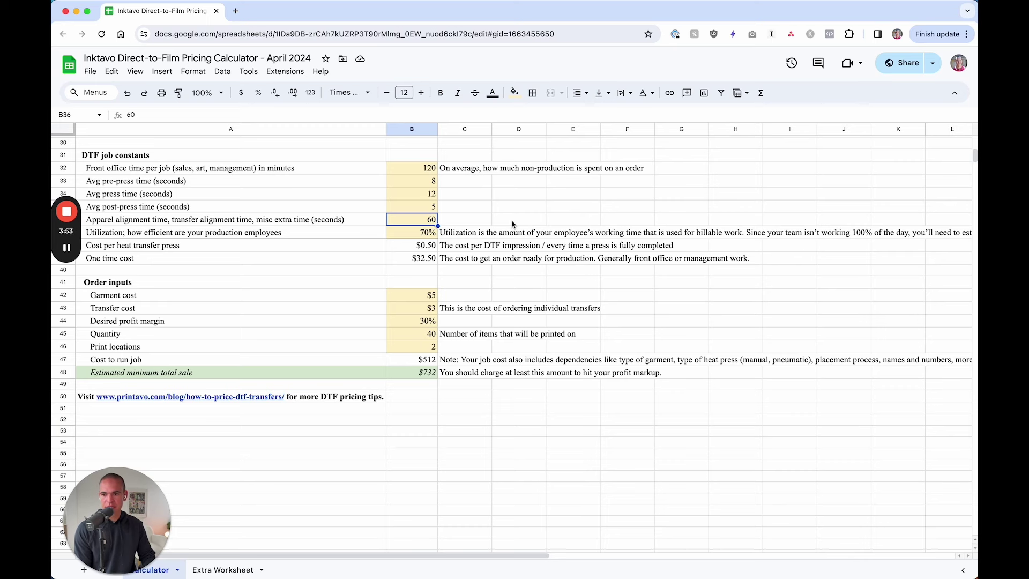
key("Down")
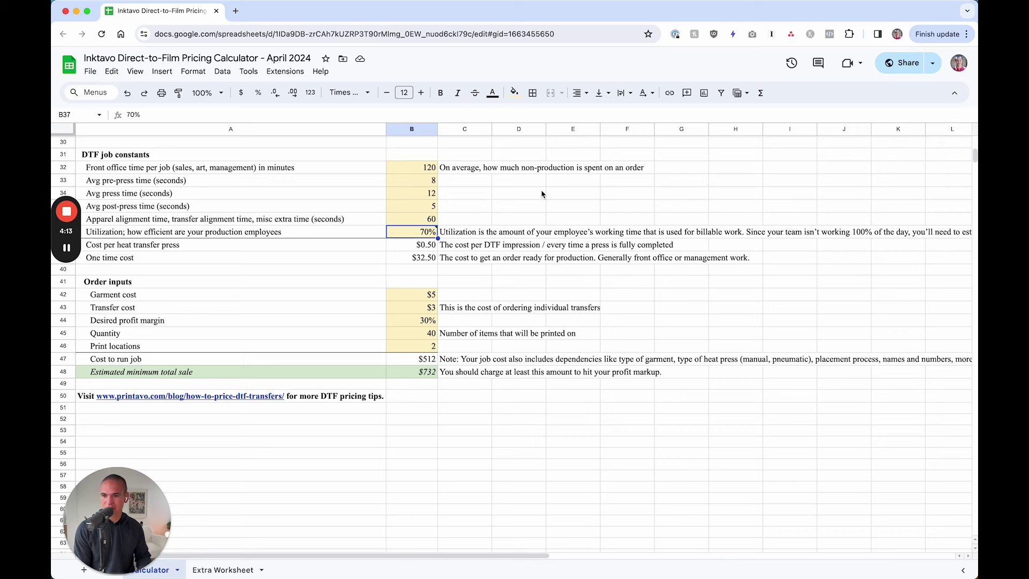
scroll(542, 194, "down", 1)
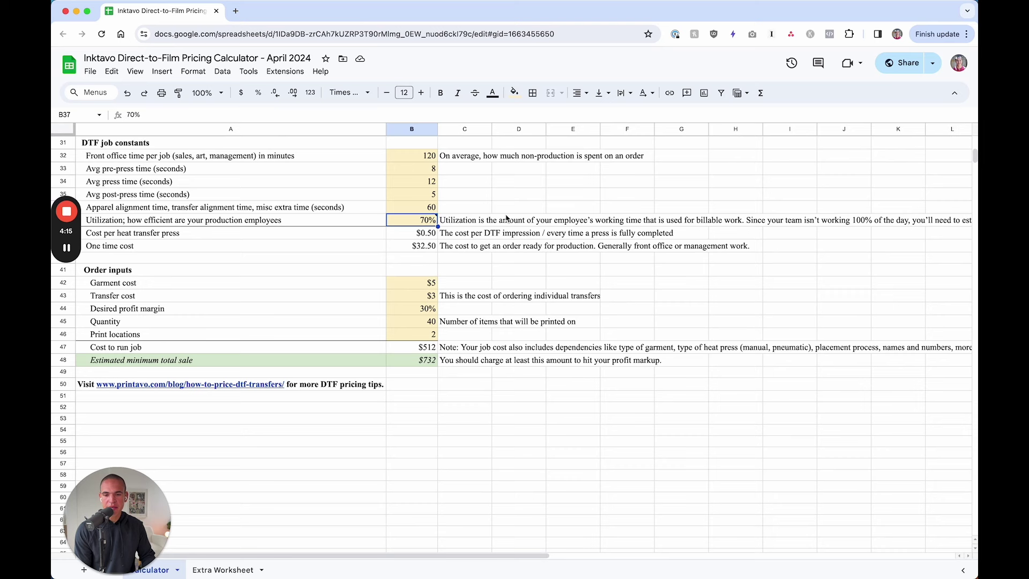
key("Down")
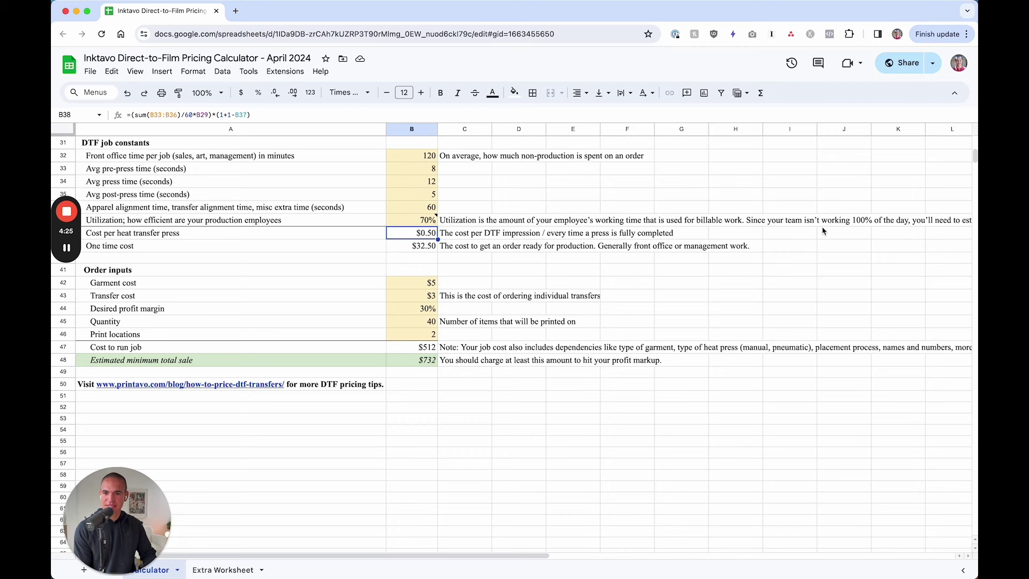
scroll(431, 236, "up", 3)
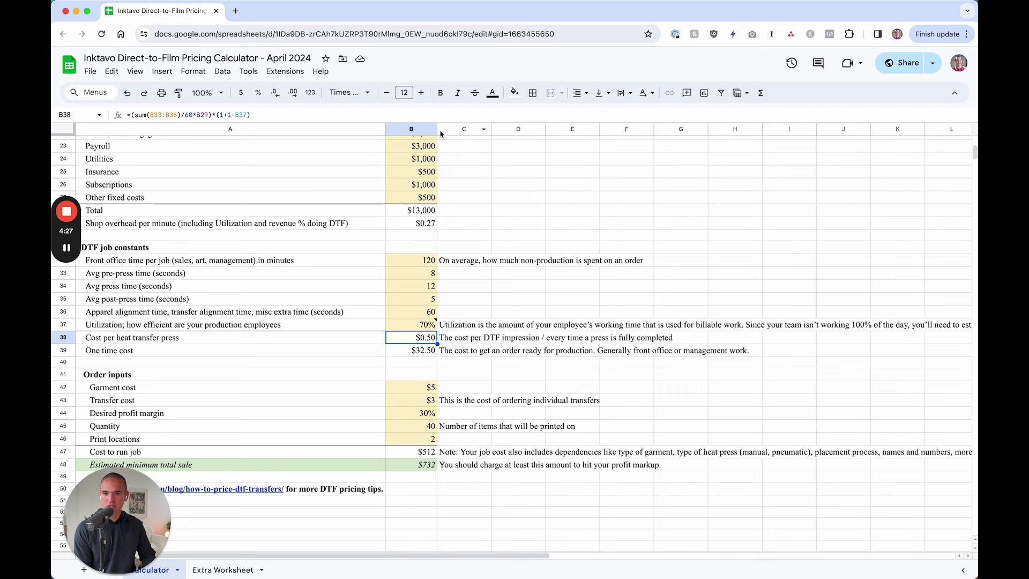
scroll(450, 310, "down", 2)
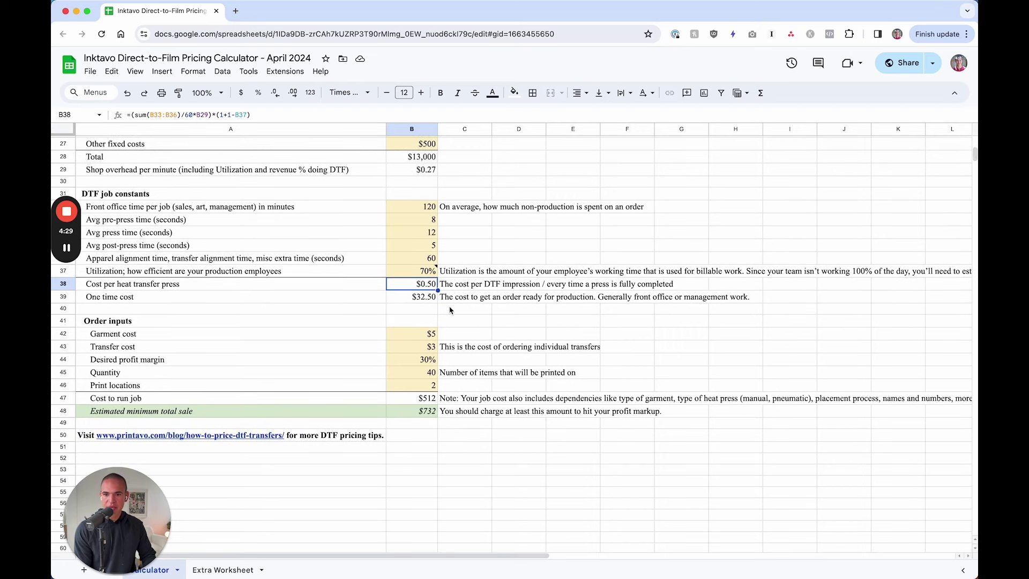
key("Down")
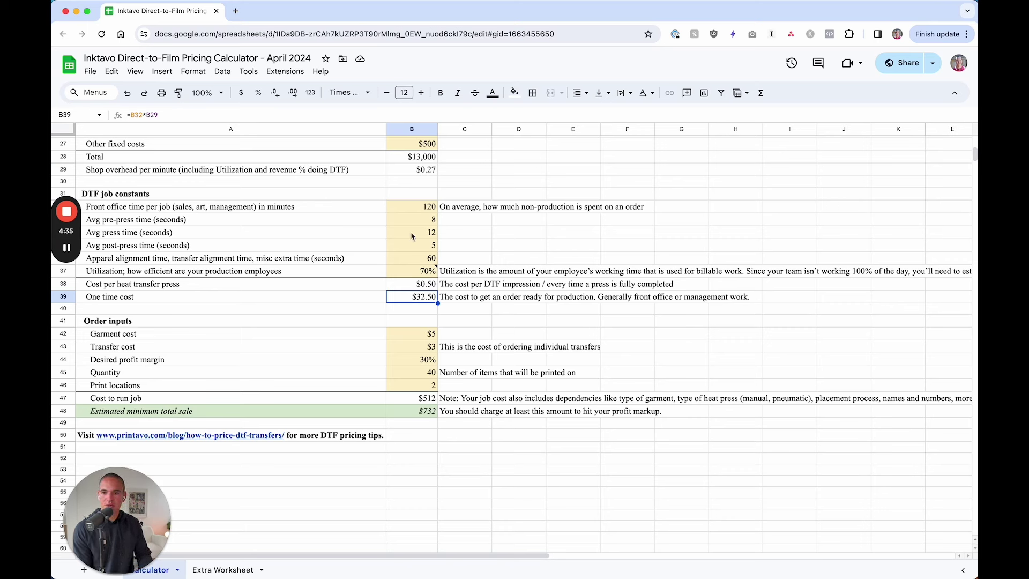
left_click(415, 209)
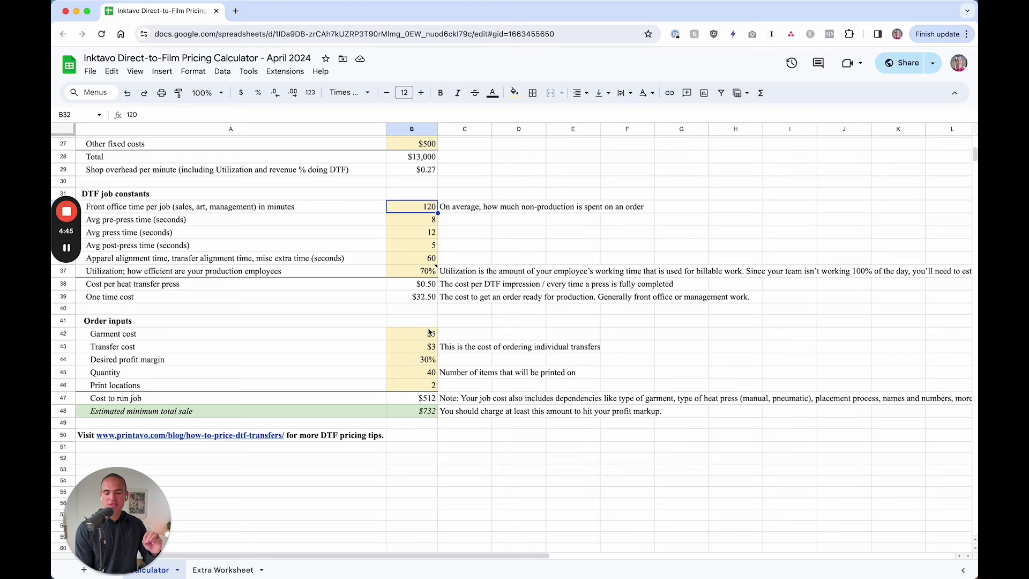
scroll(481, 332, "down", 3)
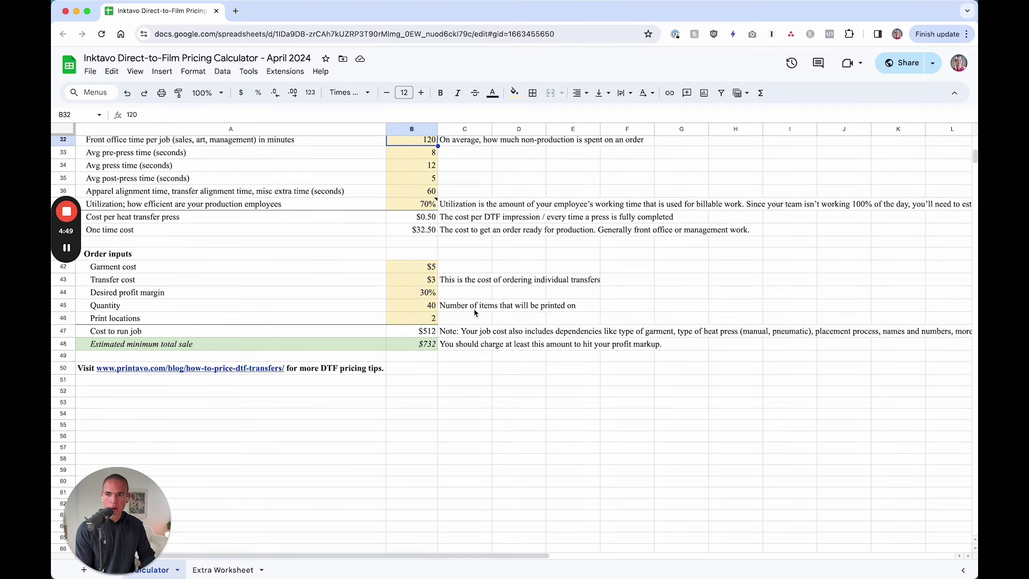
scroll(474, 312, "down", 2)
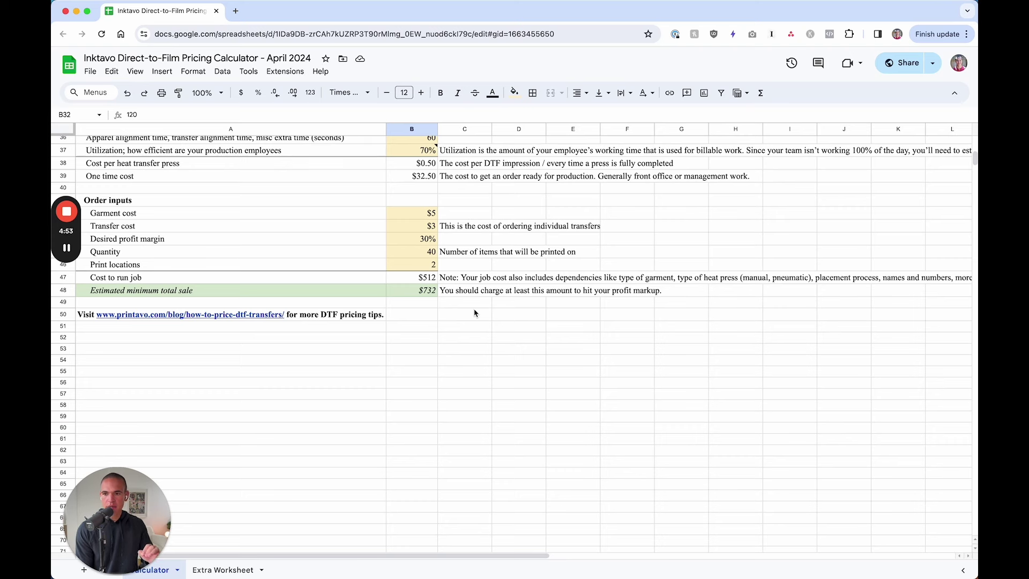
left_click(422, 226)
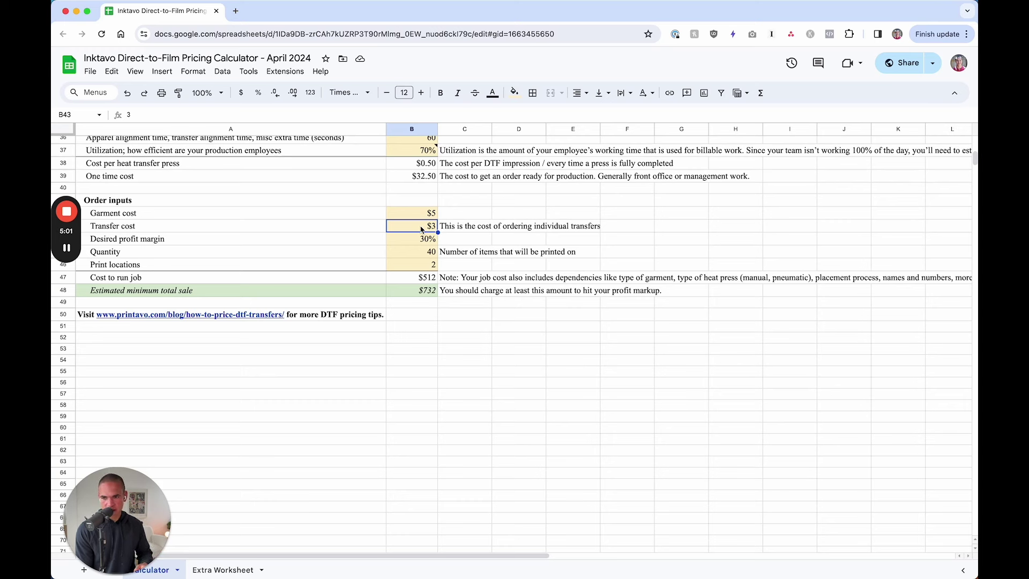
left_click(419, 239)
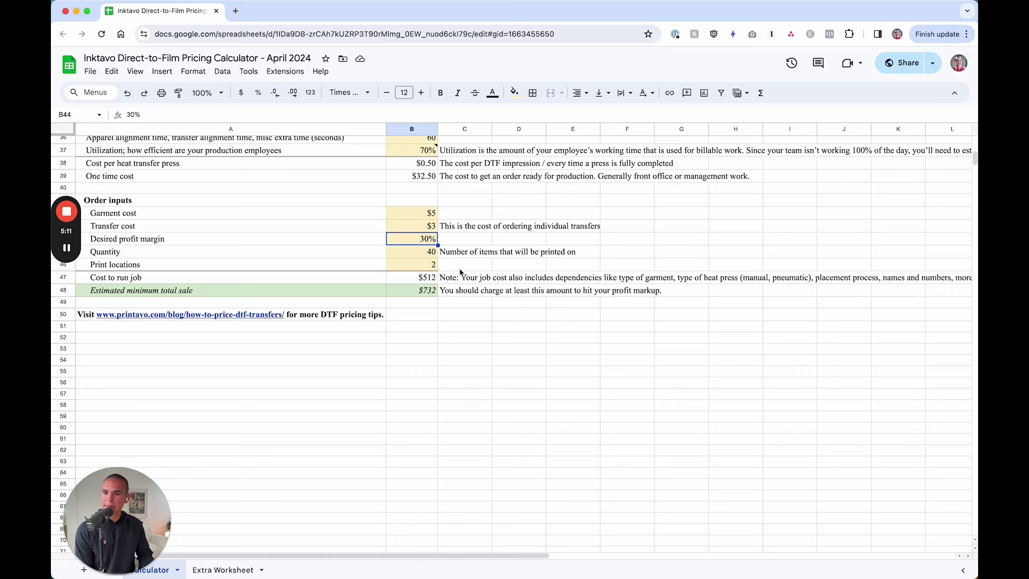
left_click(419, 252)
left_click(419, 265)
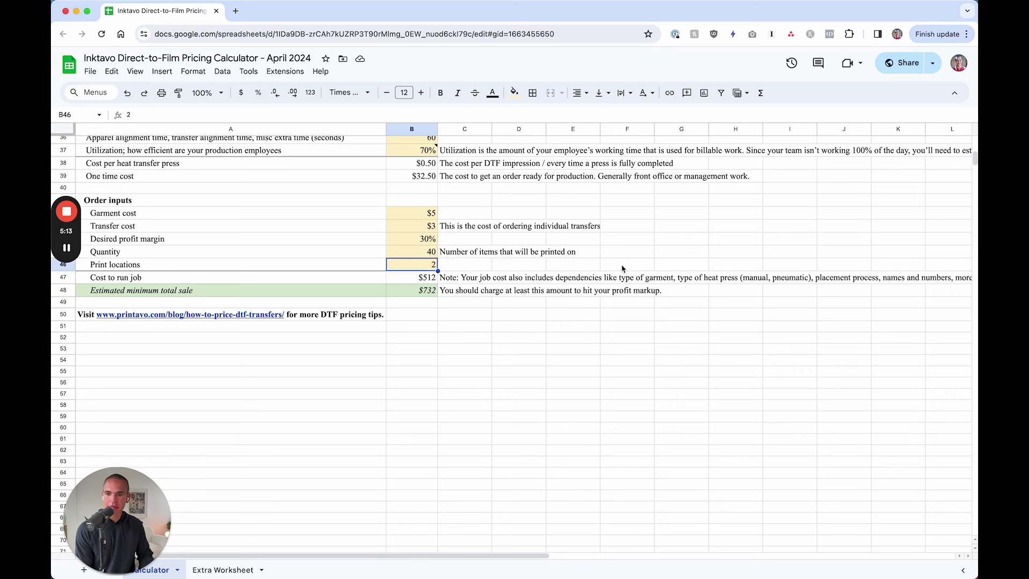
left_click(426, 280)
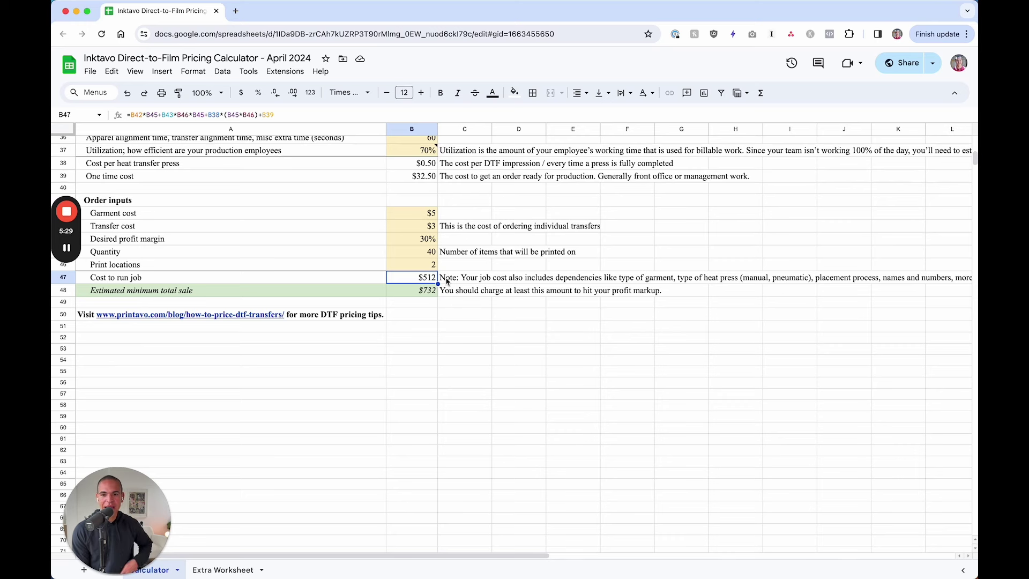
left_click(435, 291)
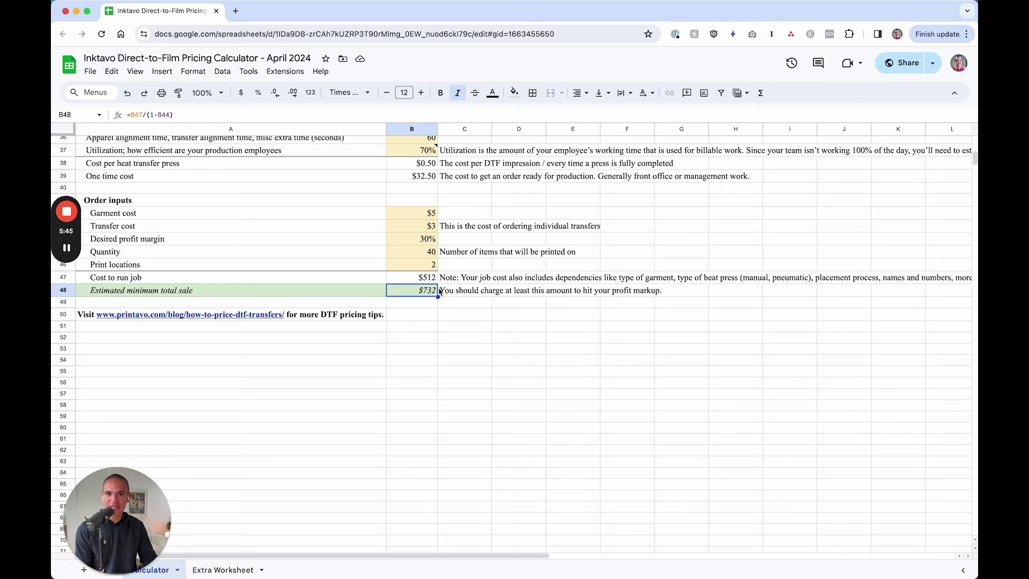
scroll(439, 291, "up", 10)
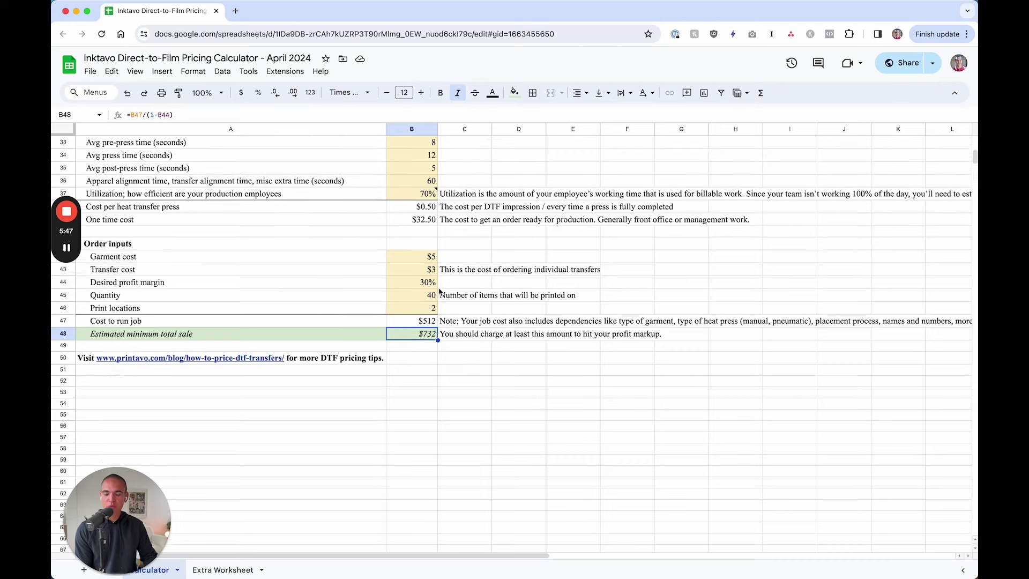
scroll(439, 291, "up", 1)
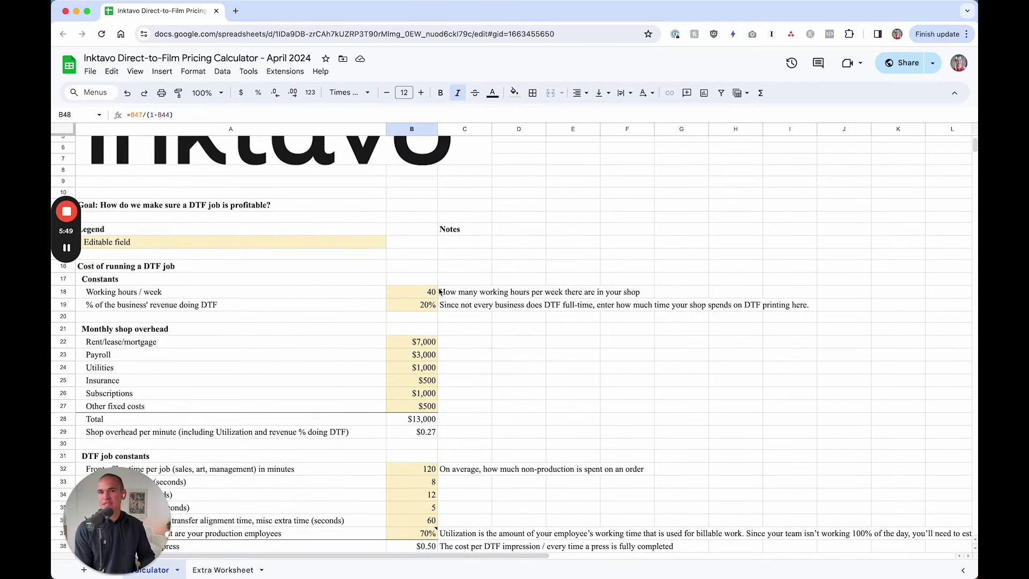
scroll(439, 291, "down", 2)
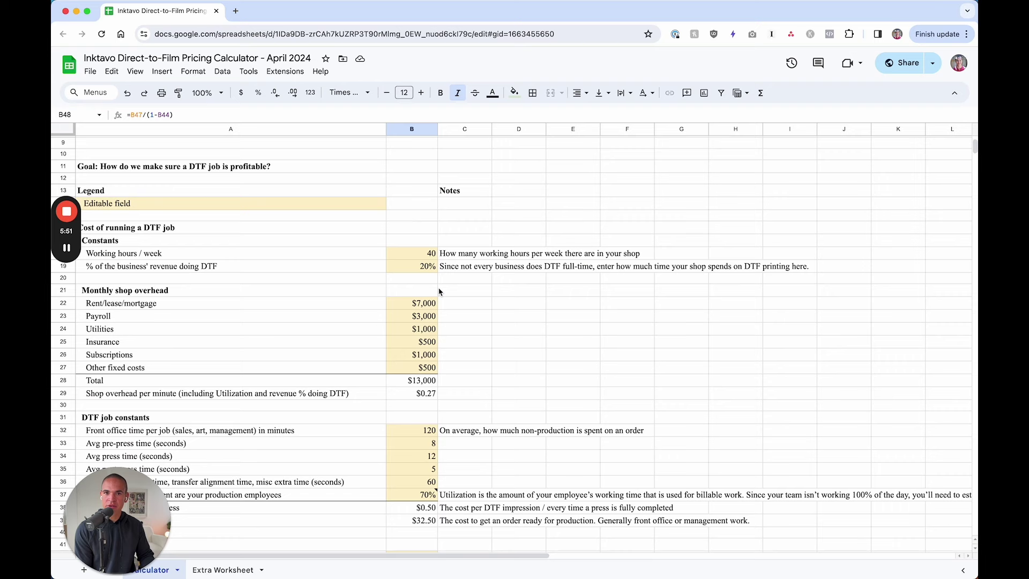